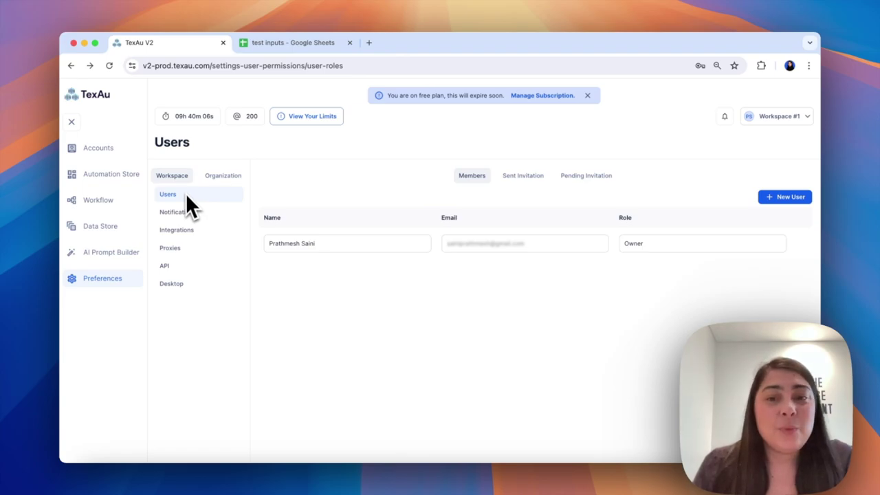
Step: From Preferences > Integrations, start the Google sign-in for the Google Sheets integration and return to TexAu
left_click(181, 238)
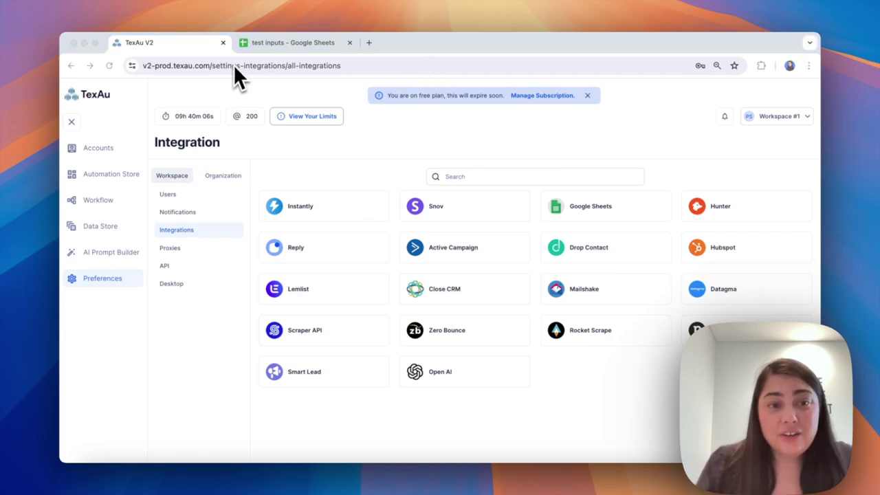
left_click(598, 212)
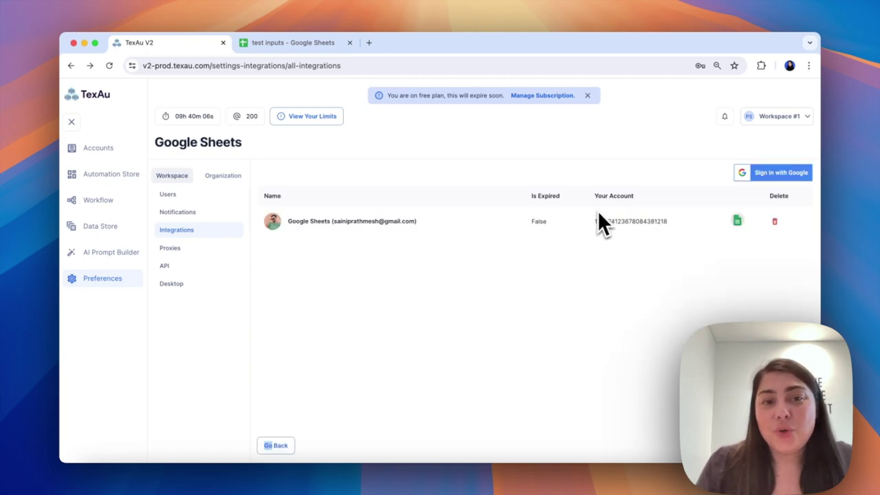
left_click(771, 180)
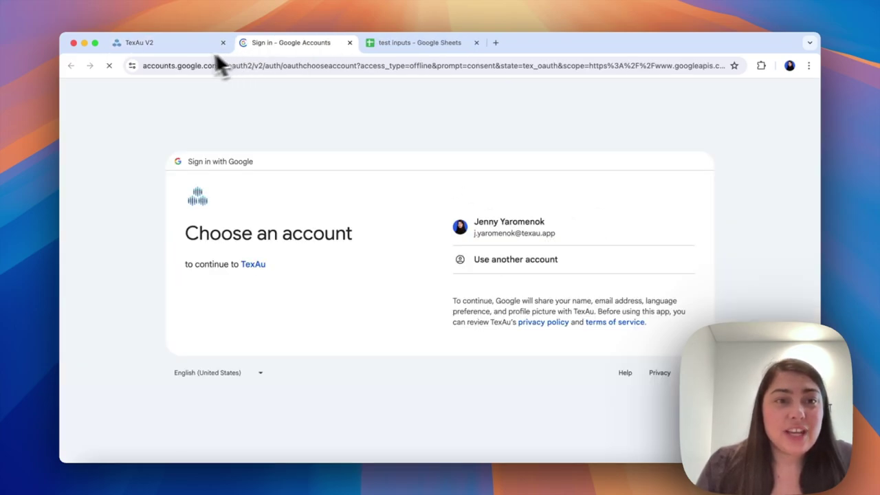
left_click(183, 49)
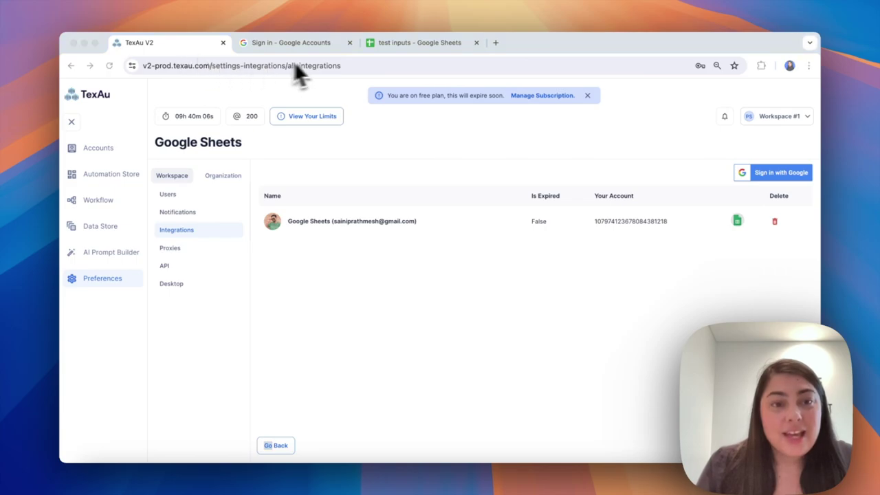
Step: Create a new workflow and add a Google Sheets Sheet Input step
left_click(100, 199)
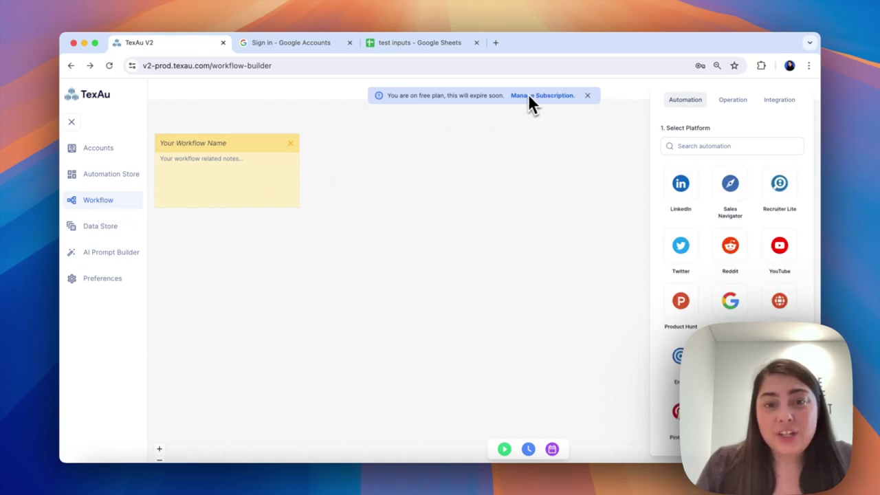
left_click(784, 103)
left_click(733, 147)
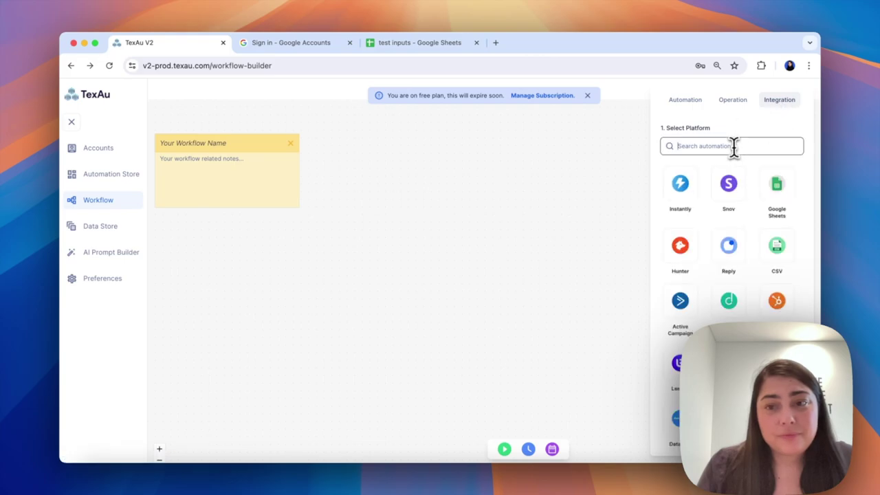
left_click(784, 186)
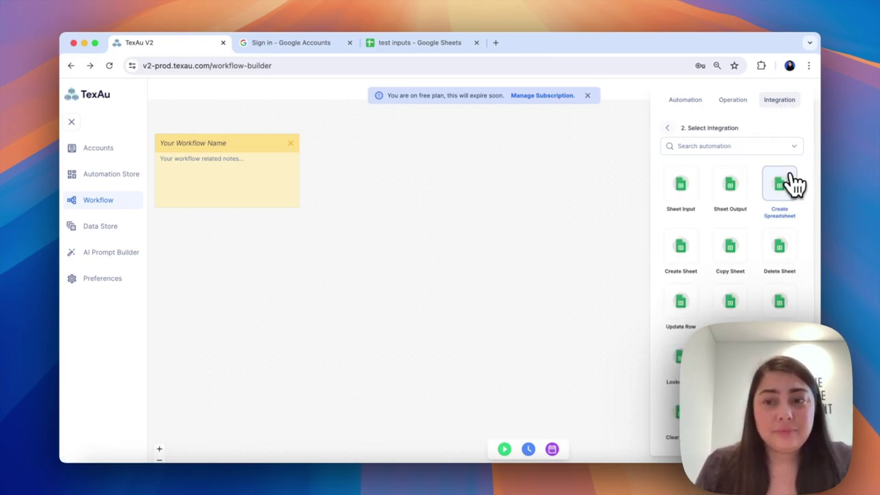
left_click(684, 193)
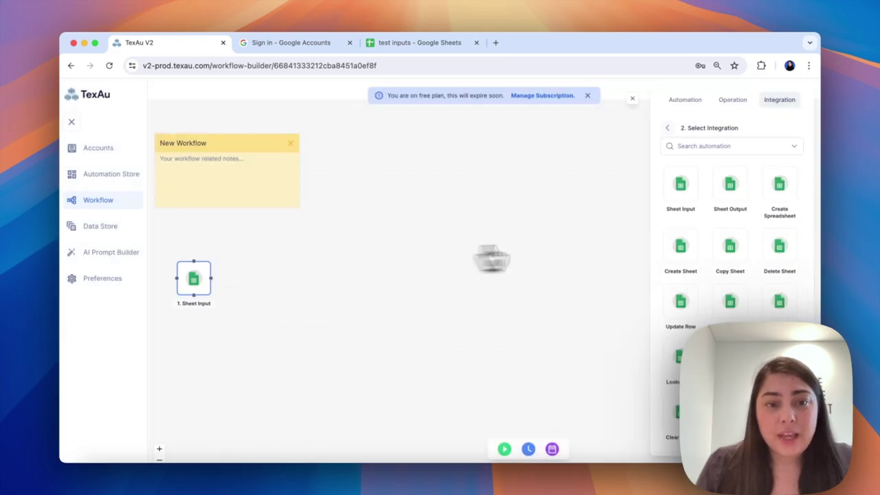
Step: Open the Sheet Input step's settings and close them without changes
left_click(196, 280)
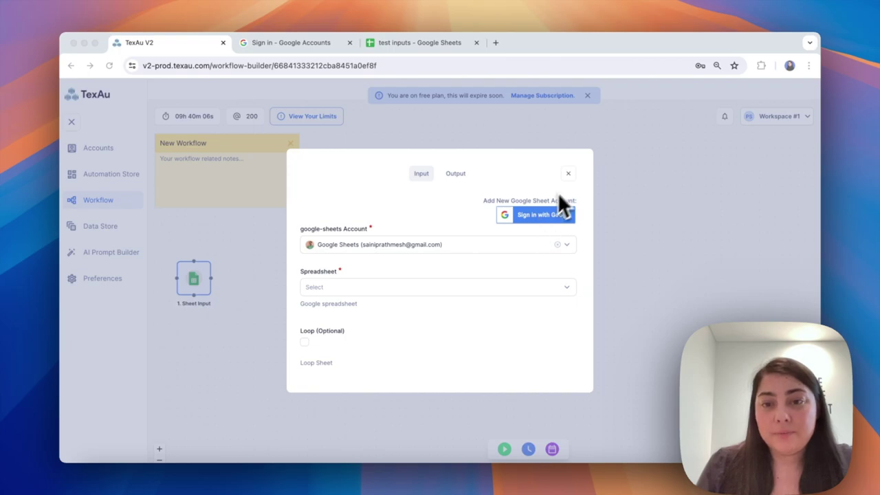
left_click(568, 174)
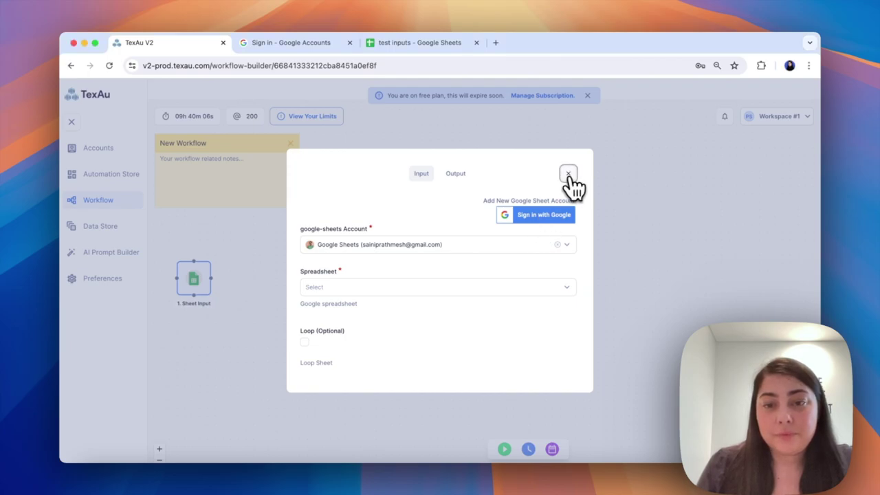
left_click(569, 174)
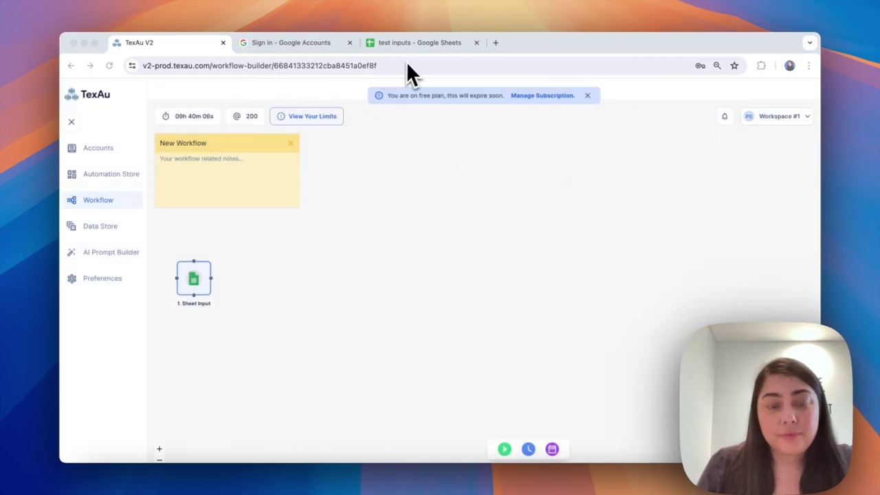
left_click(110, 175)
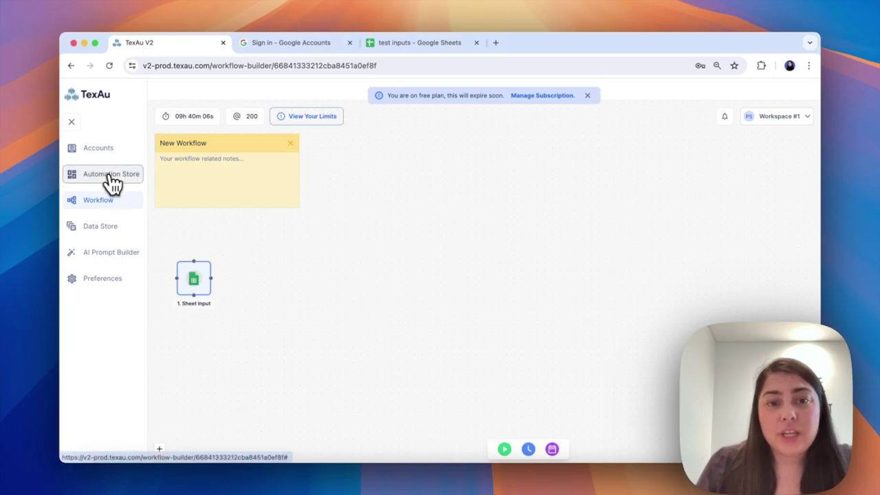
Step: Open LinkedIn Profile Activity Export from the Automation Store and choose Google Sheet as its input
left_click(110, 175)
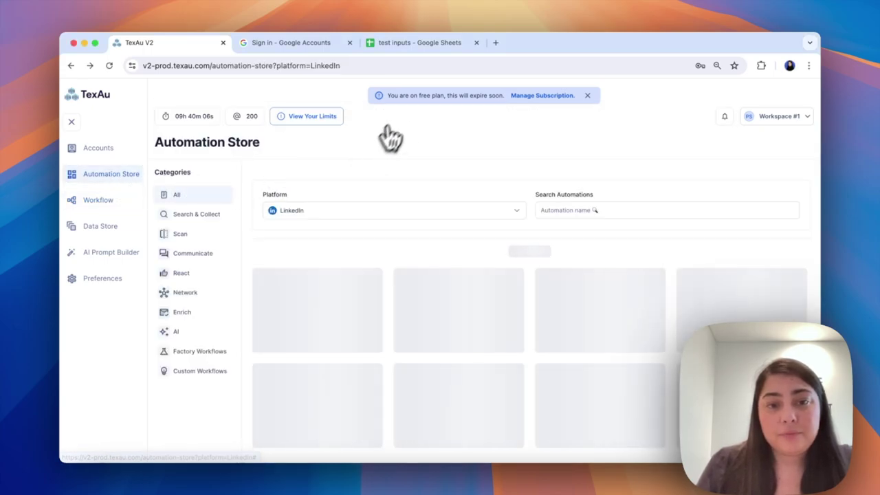
left_click(583, 319)
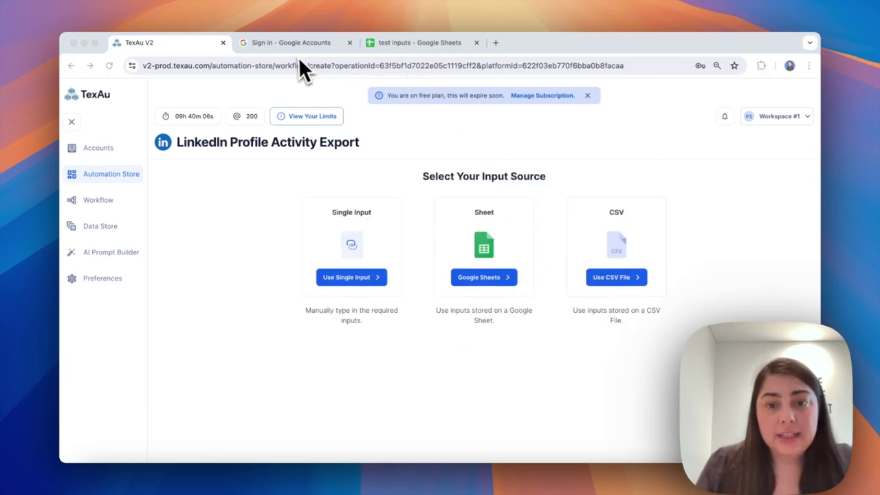
left_click(487, 277)
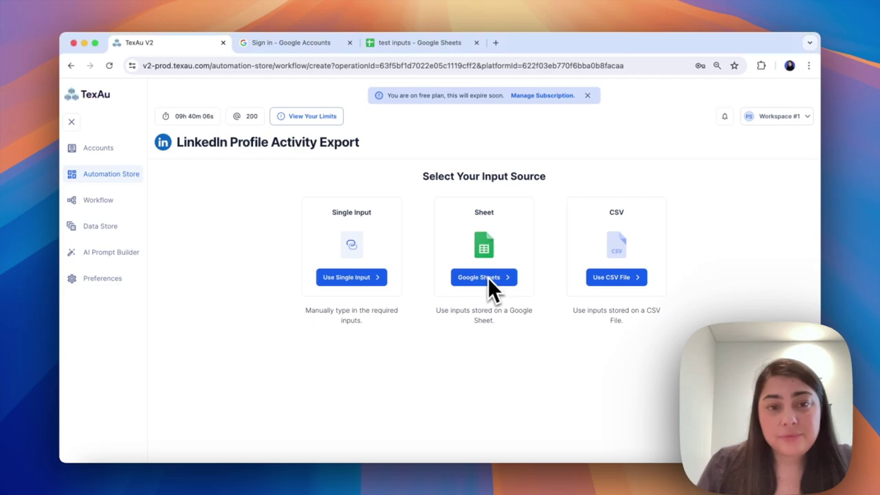
left_click(488, 277)
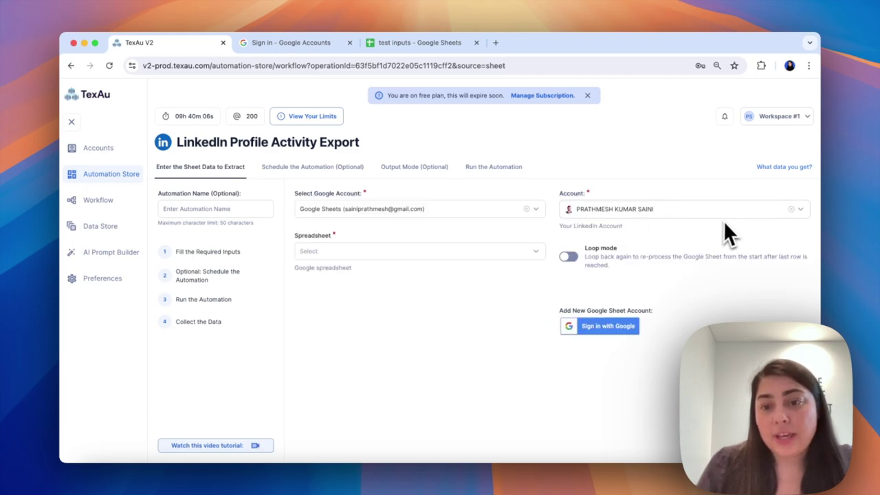
Step: Start connecting another Google account, then go back to the Automation Store's LinkedIn list
left_click(599, 328)
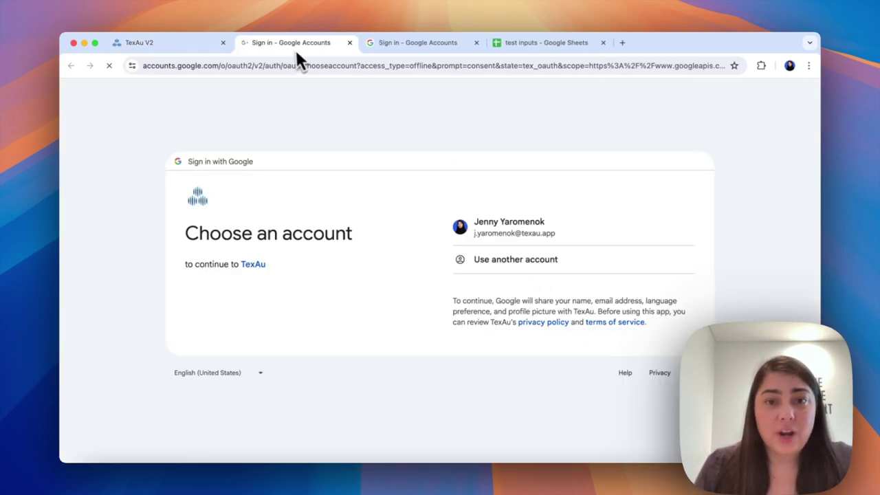
left_click(182, 43)
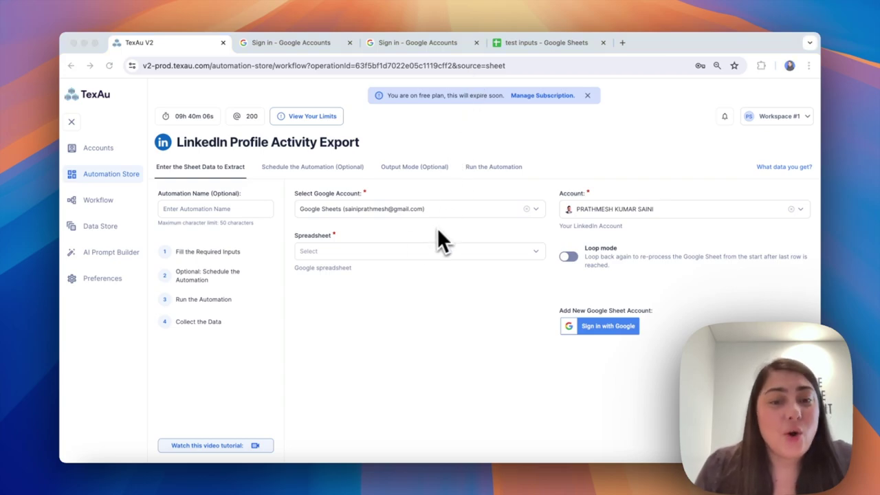
left_click(113, 182)
left_click(115, 182)
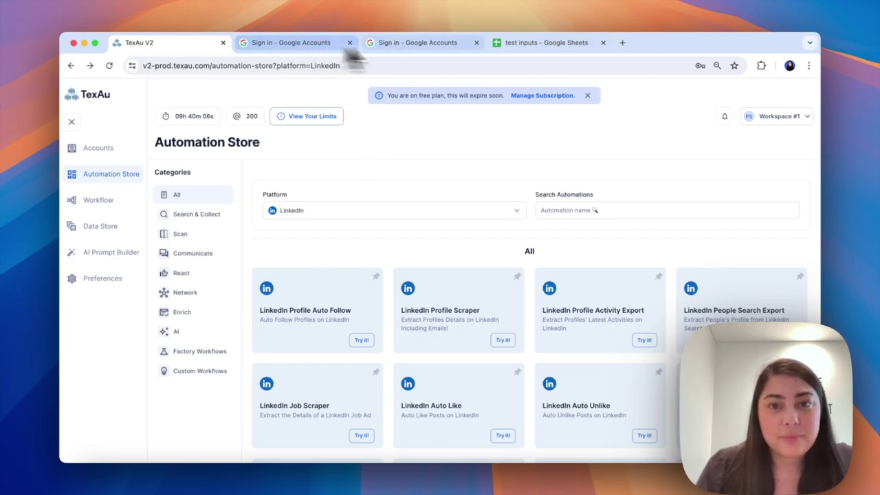
Step: Dismiss the Meet tip in test inputs, review the PUrls links in column A, and return to TexAu
left_click(515, 44)
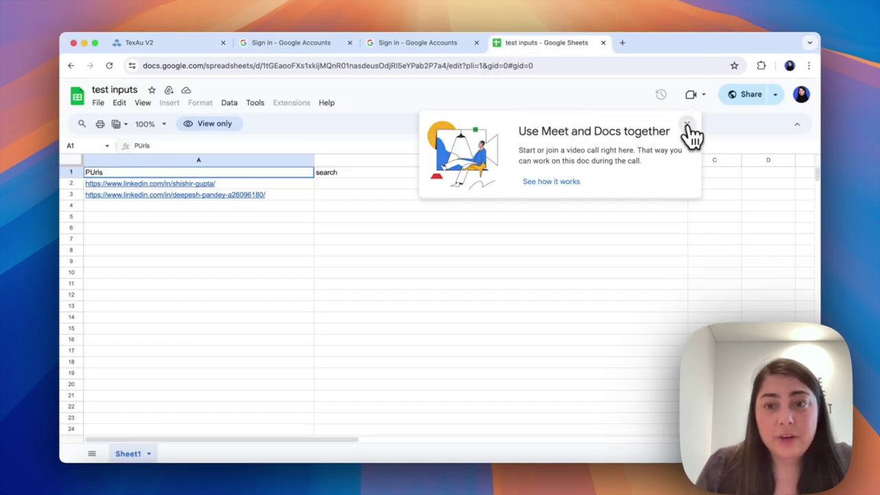
left_click(687, 126)
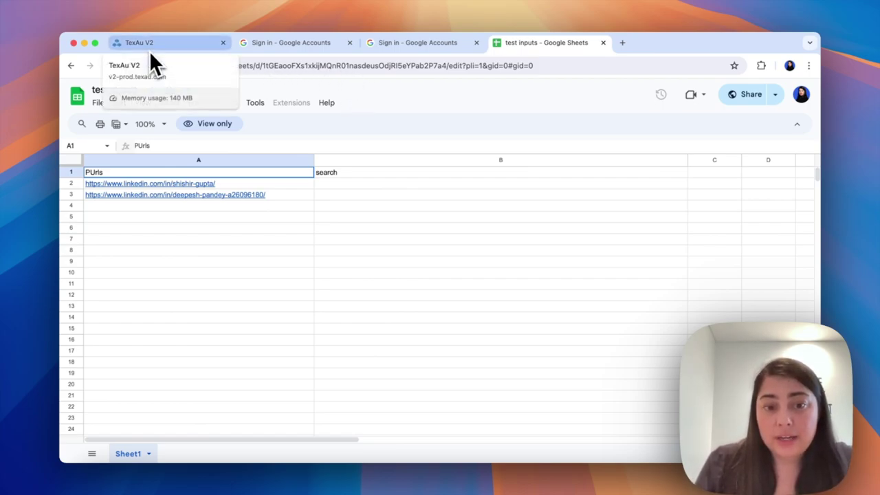
left_click(149, 51)
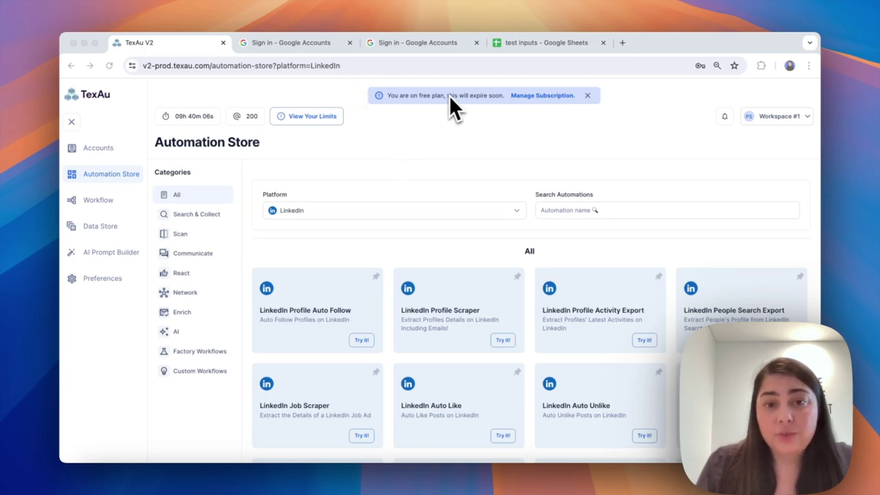
Step: Search 'profile scraper', open LinkedIn Profile Scraper, and select Google Sheet as its input source
left_click(558, 205)
left_click(568, 211)
type("prof")
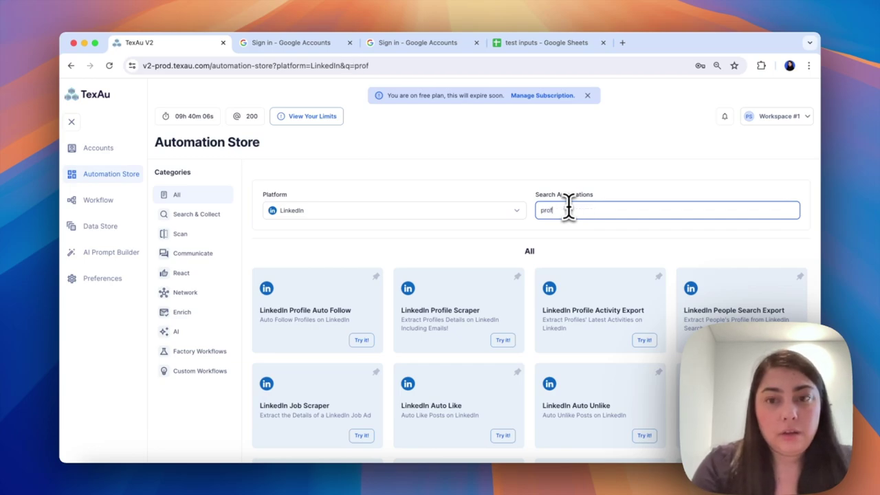
type("ile scraper")
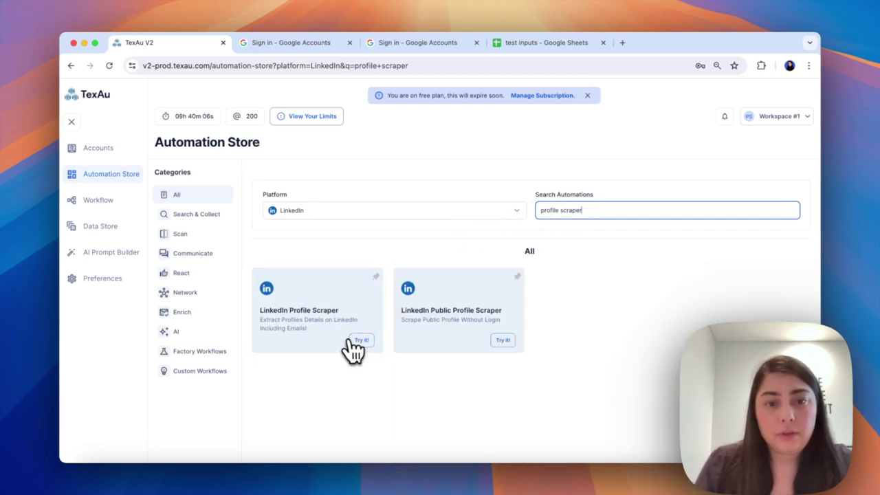
left_click(339, 348)
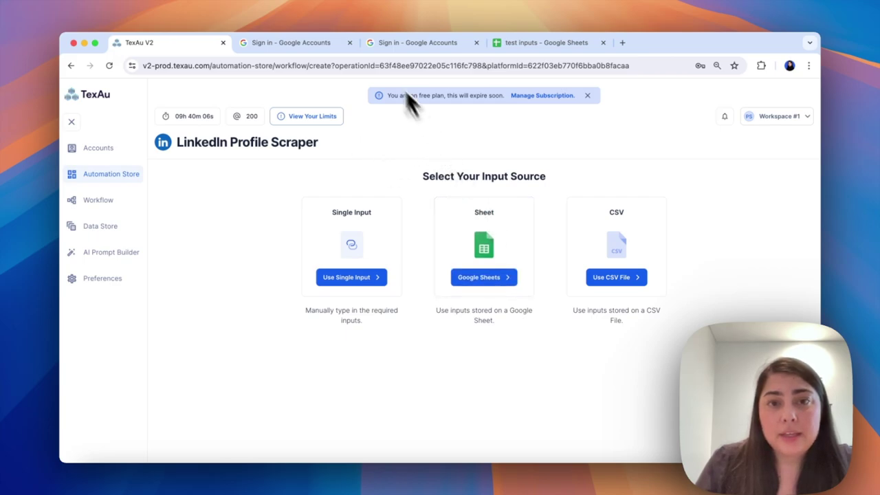
left_click(488, 279)
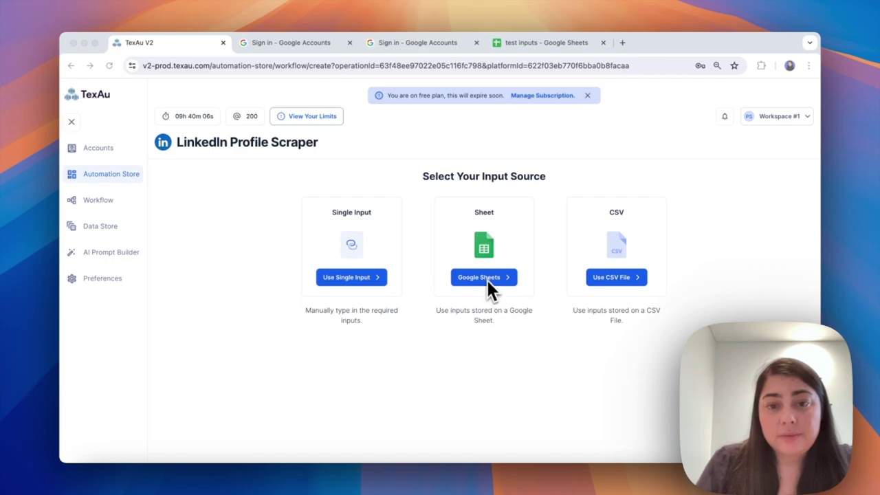
left_click(488, 279)
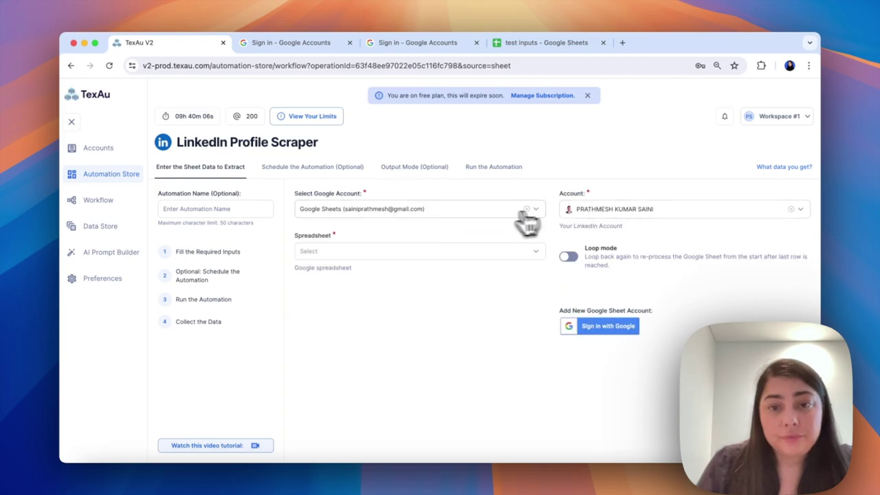
left_click(482, 210)
Step: Keep the connected Google account, pick the test inputs spreadsheet, and check its sheet name
left_click(473, 232)
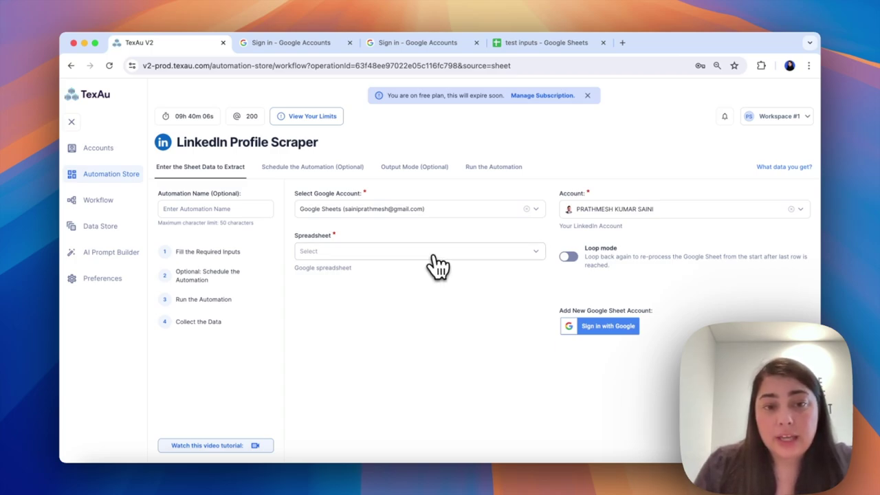
left_click(437, 266)
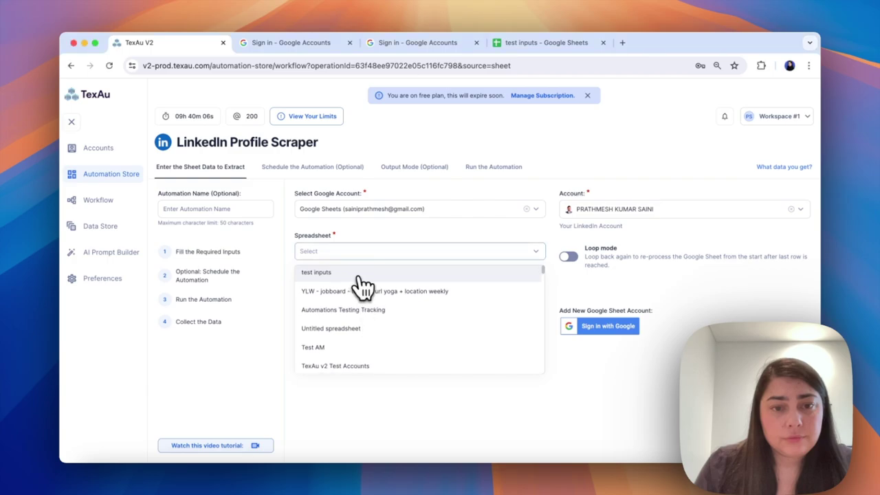
left_click(335, 274)
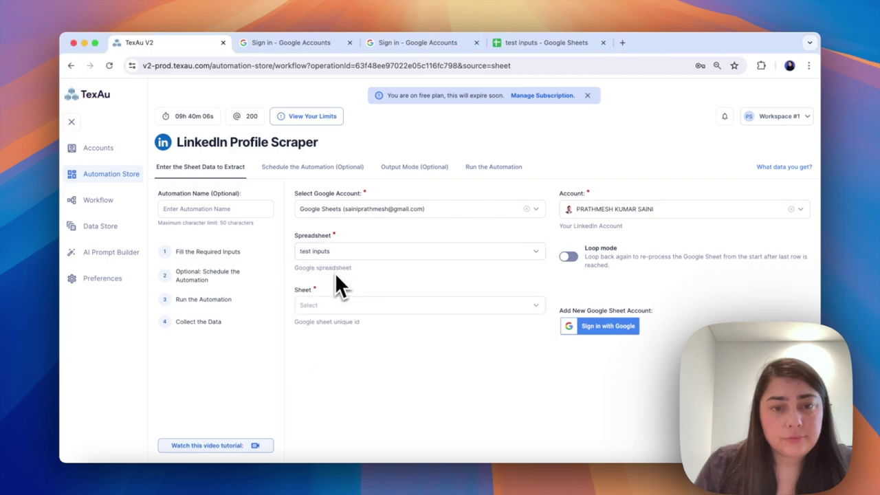
left_click(371, 310)
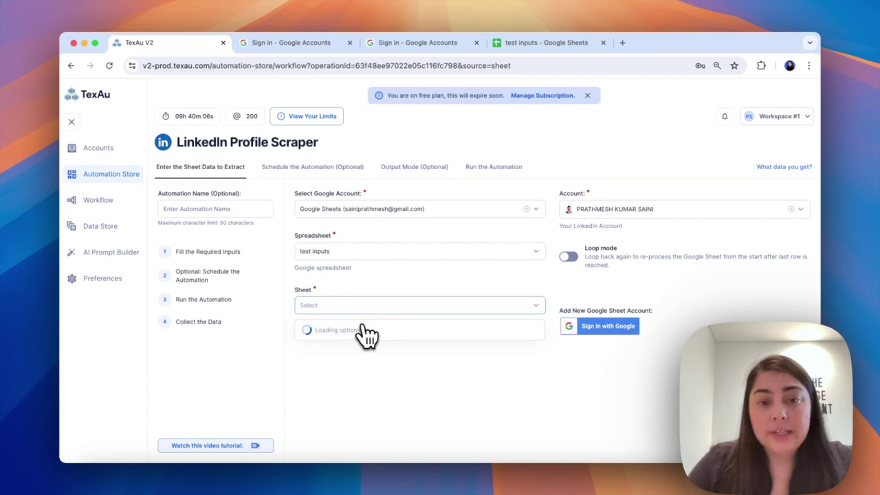
left_click(511, 44)
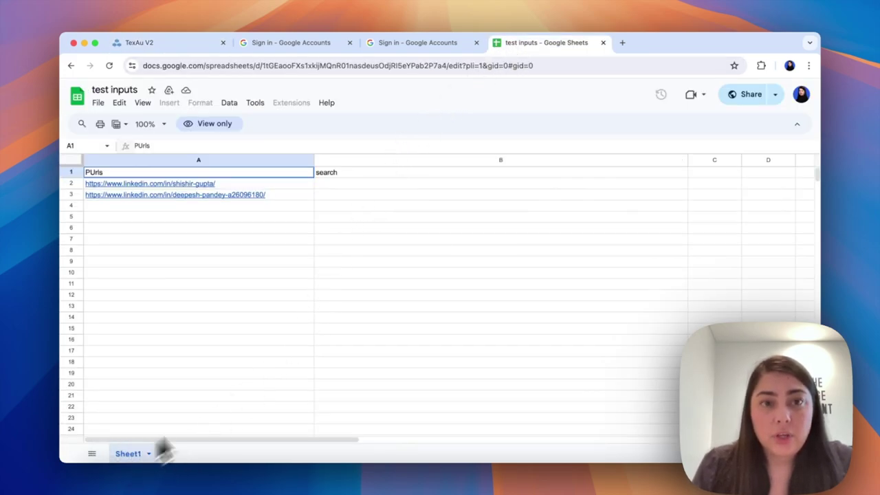
left_click(174, 45)
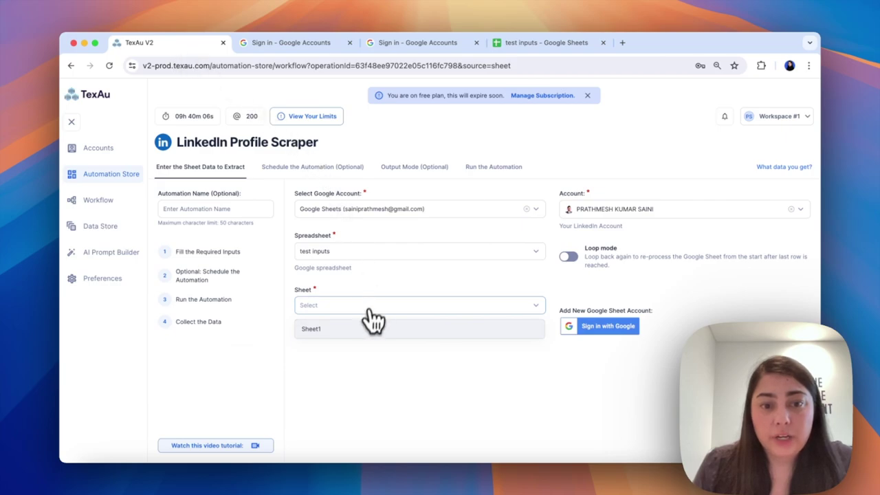
Step: Select Sheet1 and map the Profile URL field to the PUrls column
left_click(354, 335)
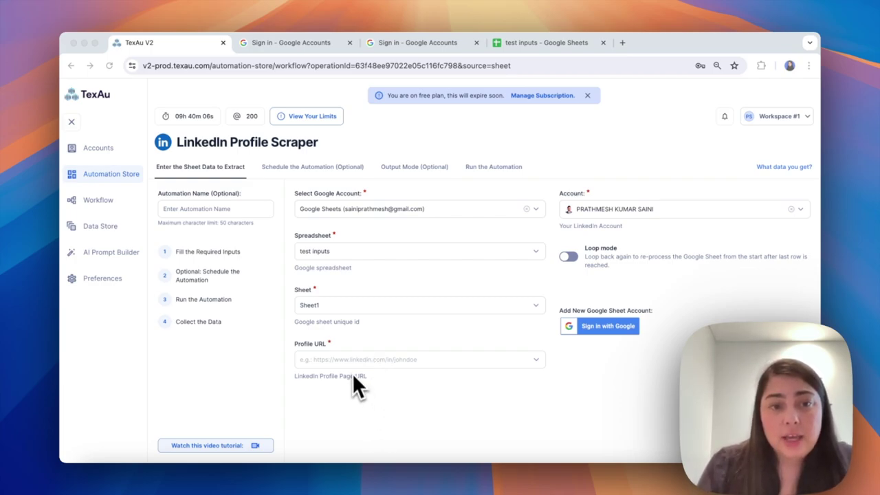
left_click(344, 357)
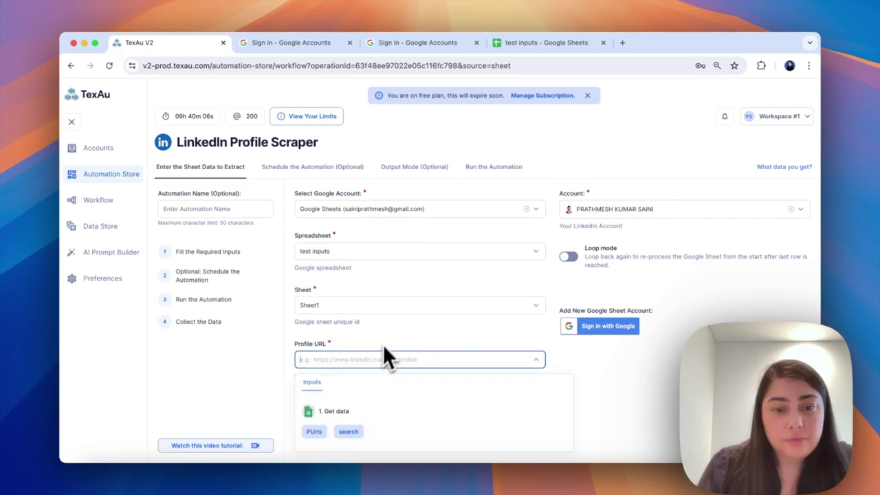
left_click(314, 431)
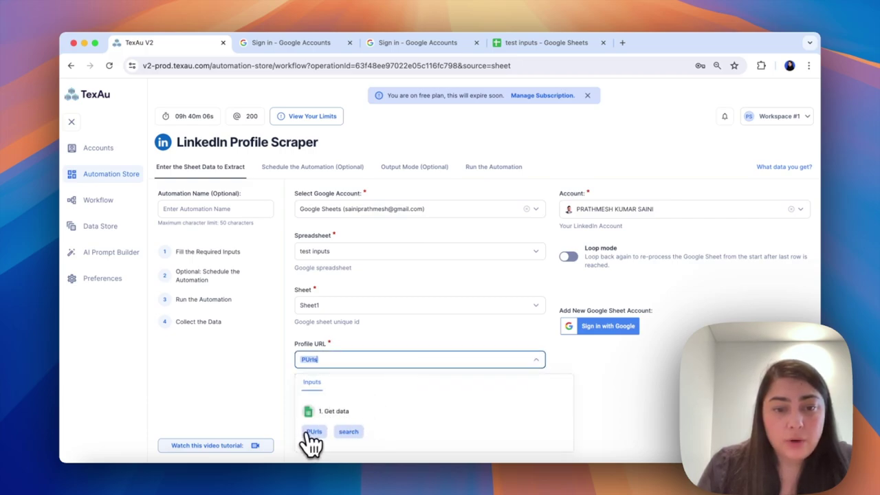
left_click(413, 327)
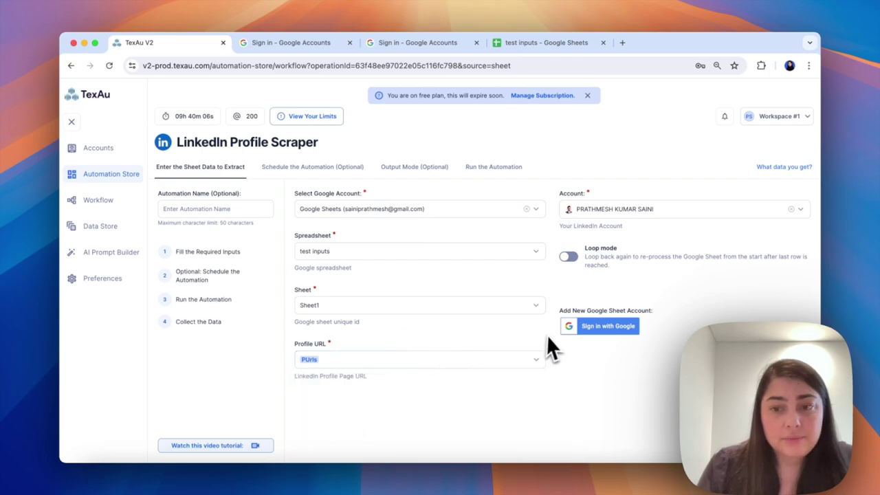